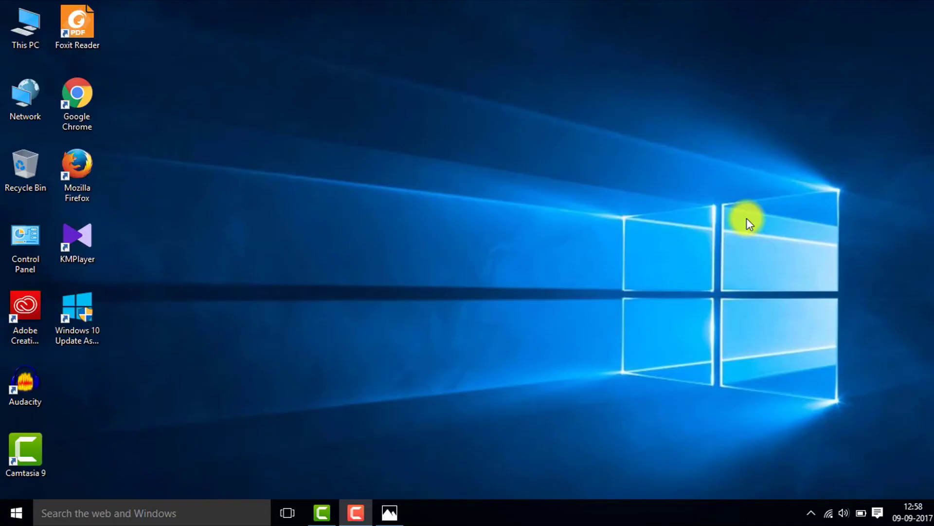
# In Firefox, open account.live.com/password/reset and choose 'I forgot my password'
pyautogui.click(92, 171)
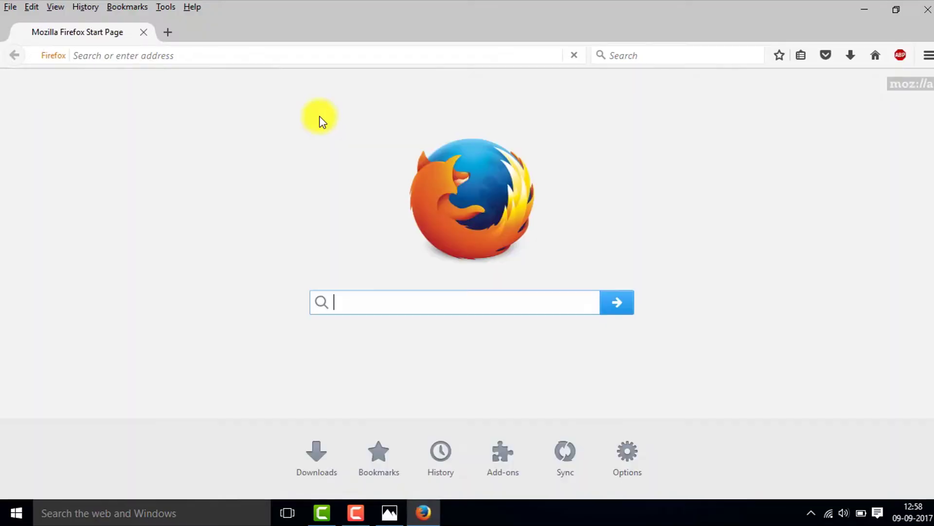
pyautogui.click(271, 54)
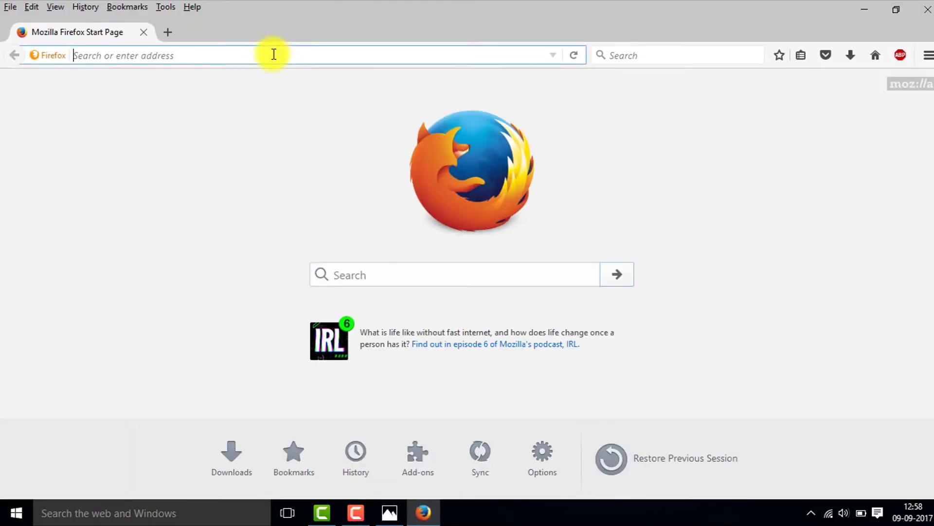
pyautogui.write('account.live.com/password/')
pyautogui.click(284, 104)
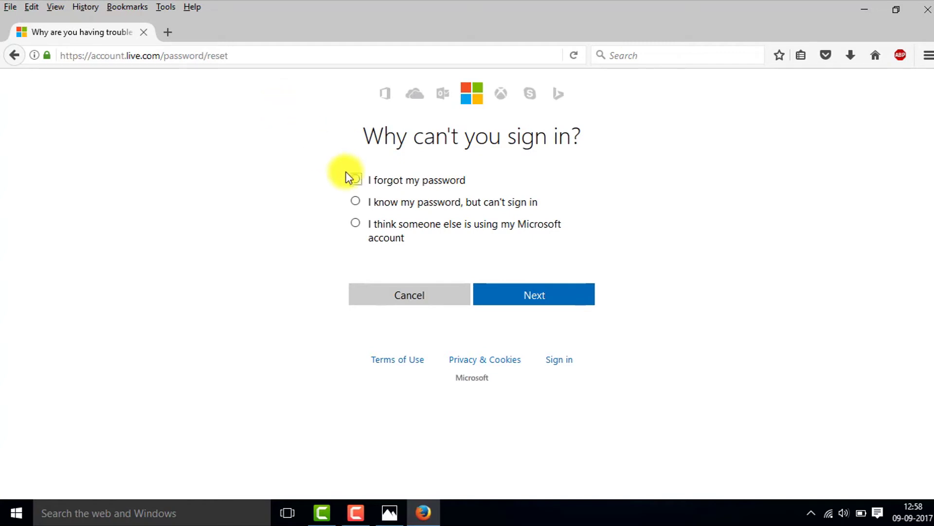
pyautogui.click(357, 179)
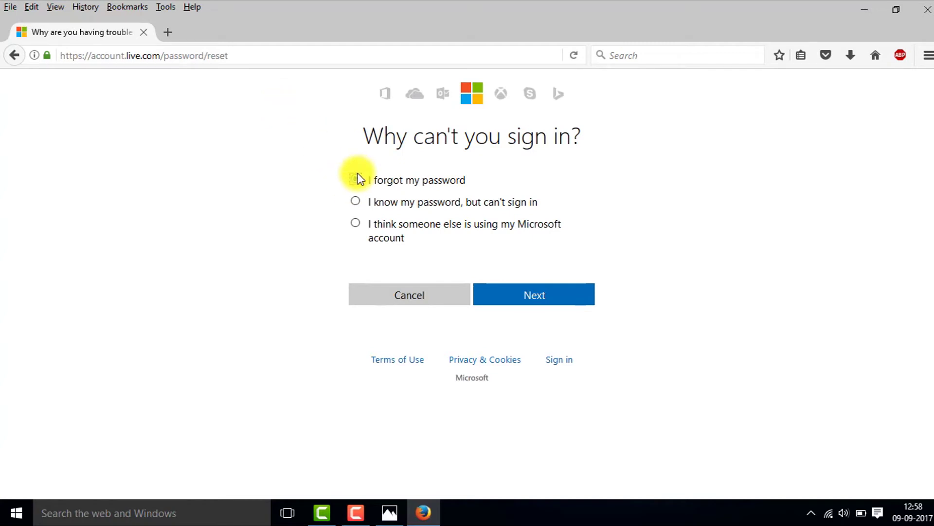
pyautogui.click(560, 301)
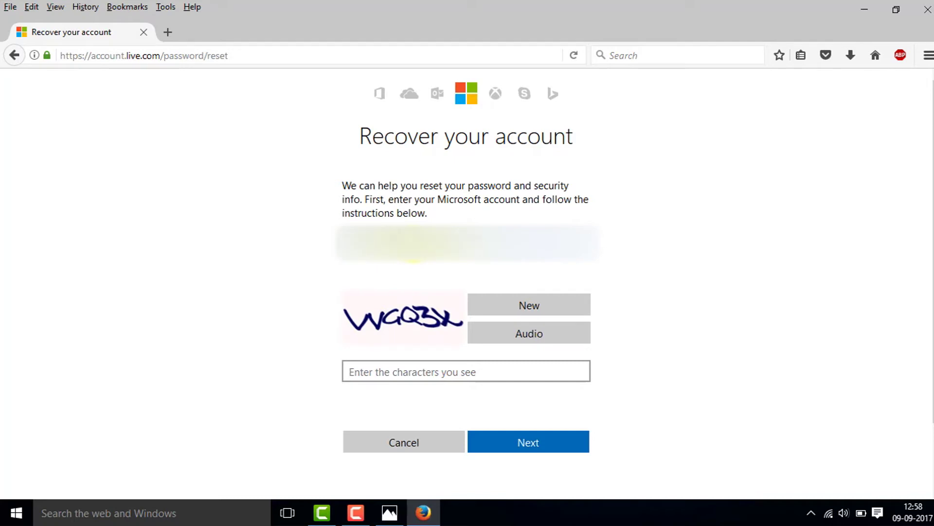
# Solve the recovery CAPTCHA, retrying with the new characters after the first attempt is rejected
pyautogui.click(484, 375)
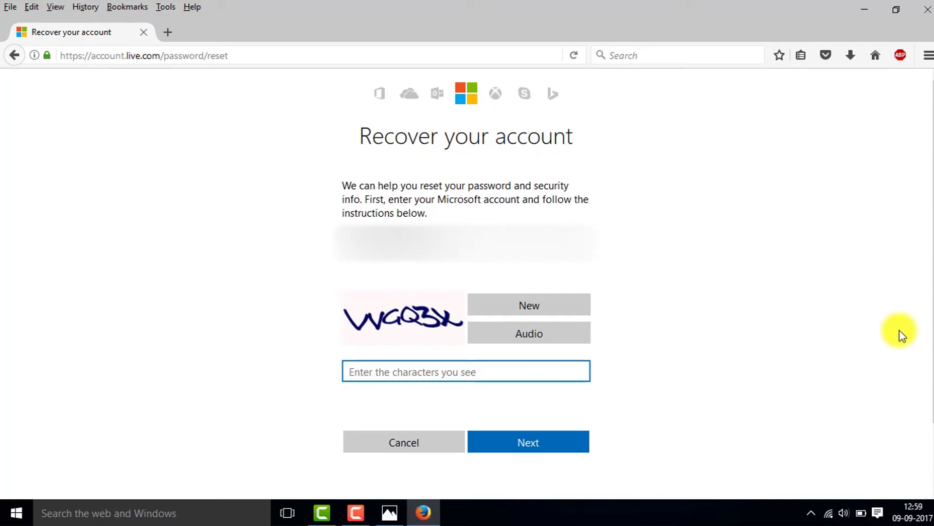
pyautogui.write('WG')
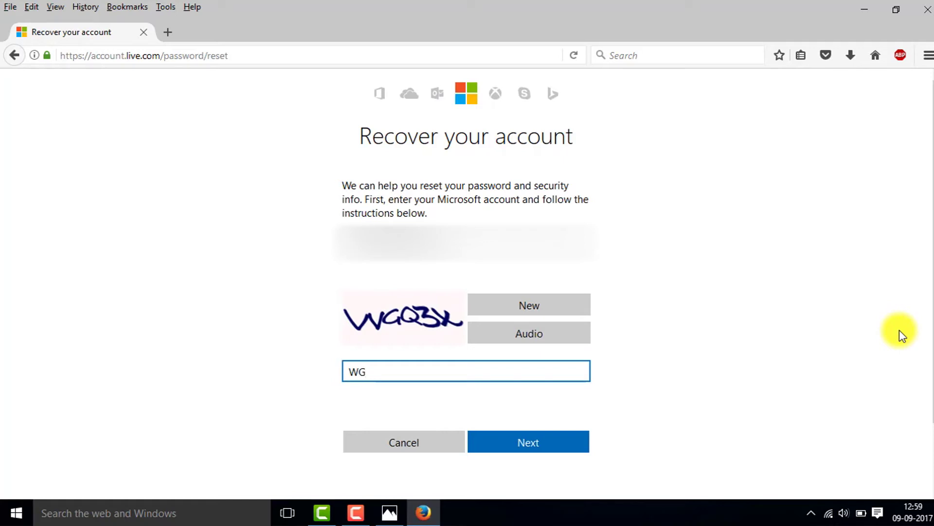
pyautogui.write('Q3X')
pyautogui.click(555, 449)
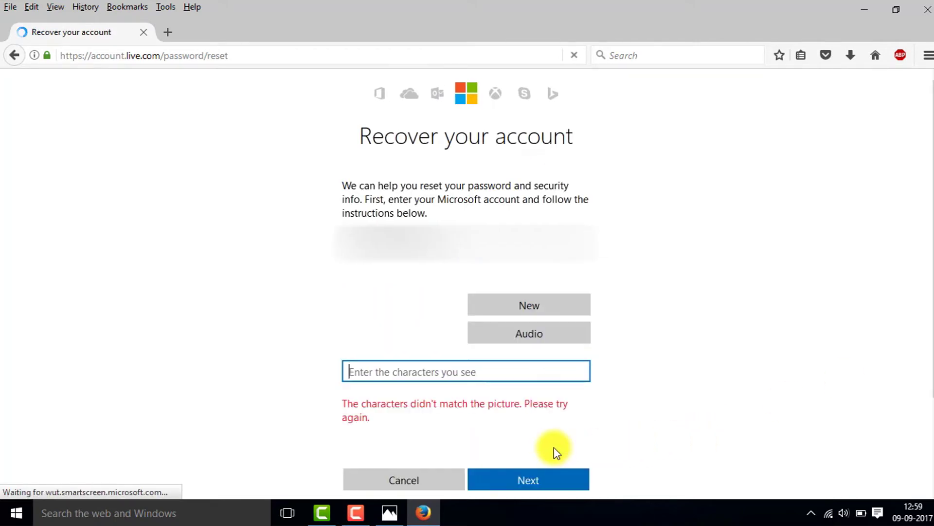
pyautogui.scroll(-3, 472, 280)
pyautogui.write('D6')
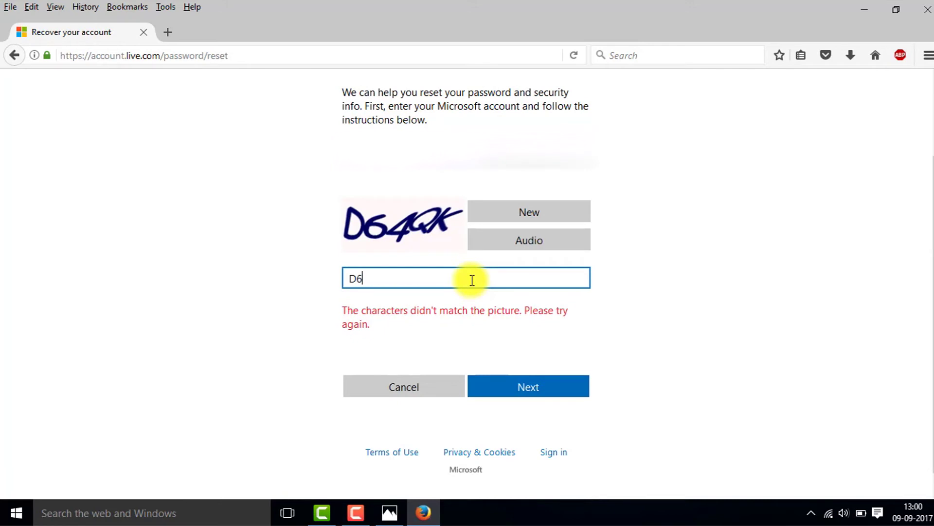
pyautogui.write('4QK')
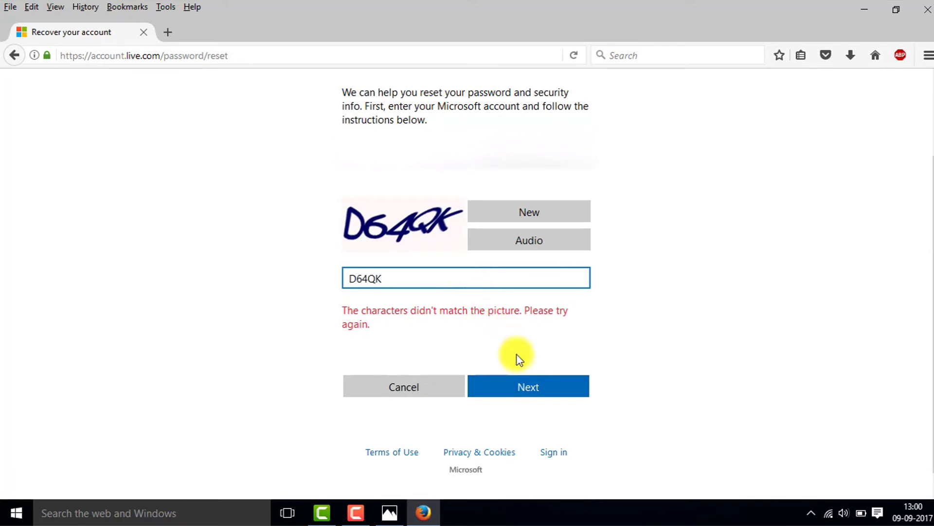
pyautogui.click(527, 387)
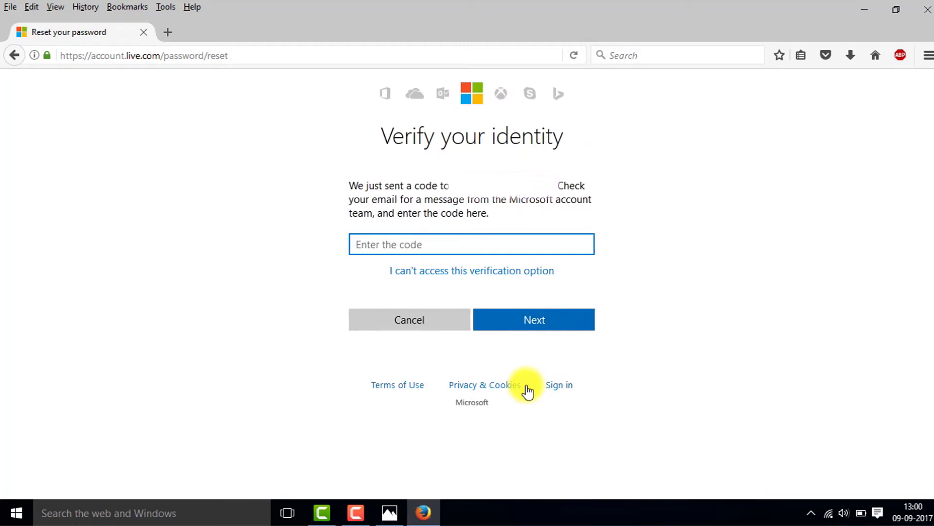
# Get the emailed security code from Gmail in a new tab and submit it
pyautogui.hotkey('ctrl', 't')
pyautogui.press('Return')
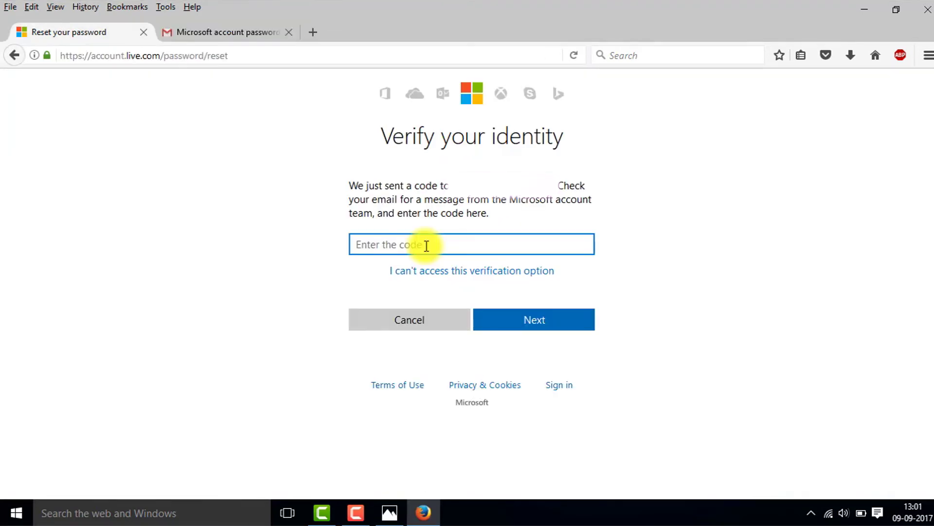
pyautogui.click(511, 330)
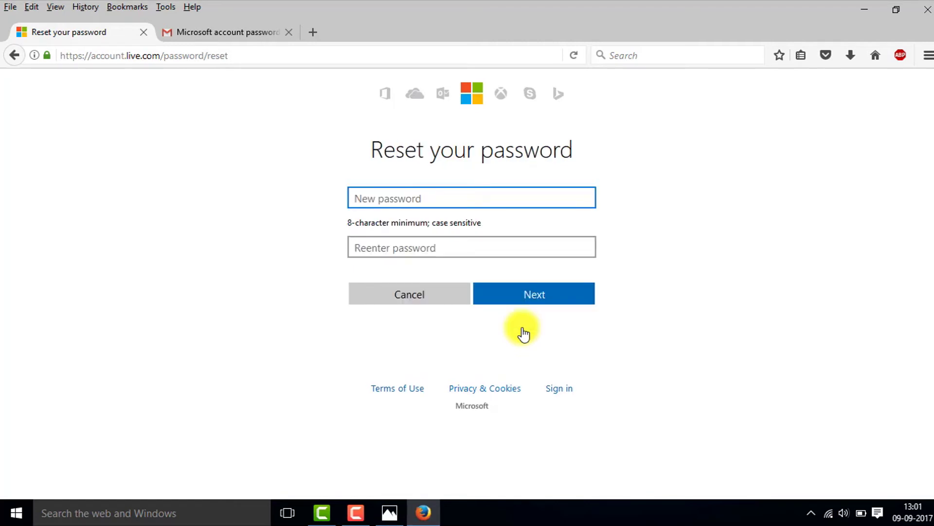
# Enter the new account password twice and submit it
pyautogui.write('••••••••••')
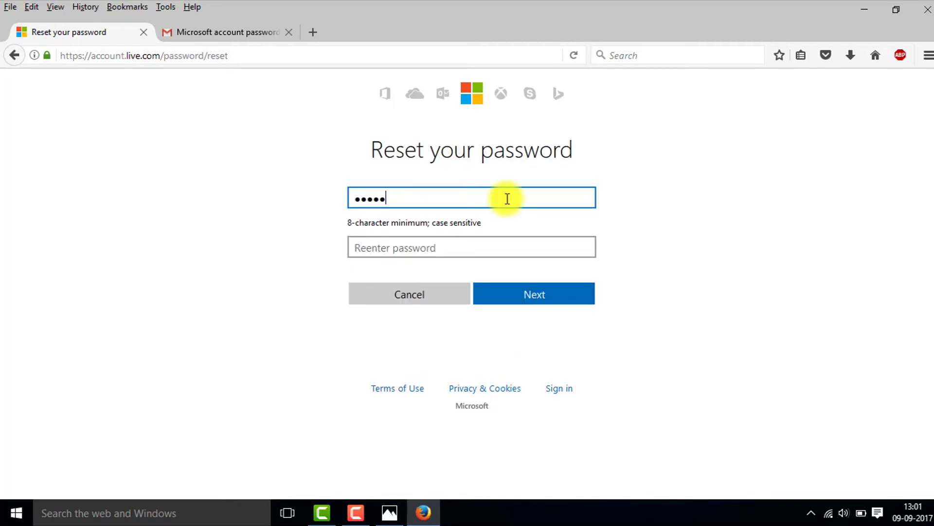
pyautogui.write('•')
pyautogui.click(501, 251)
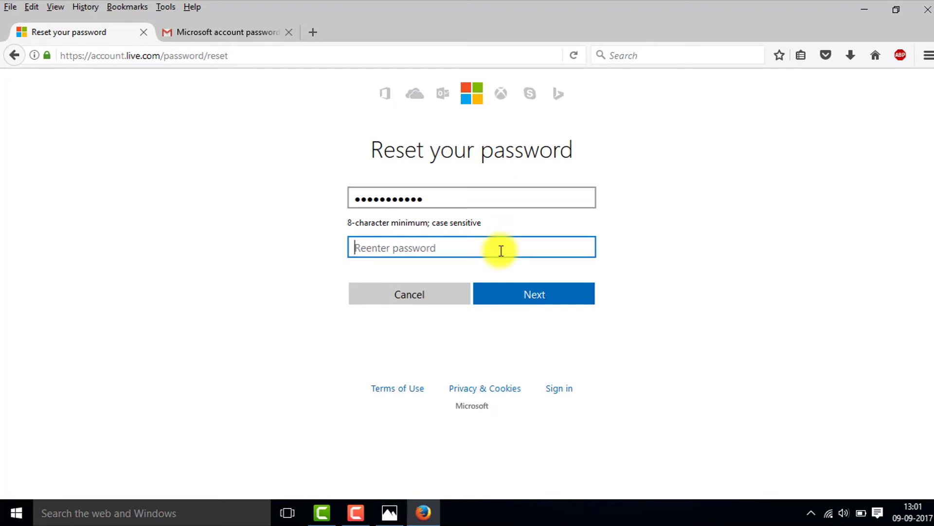
pyautogui.write('•••••••••')
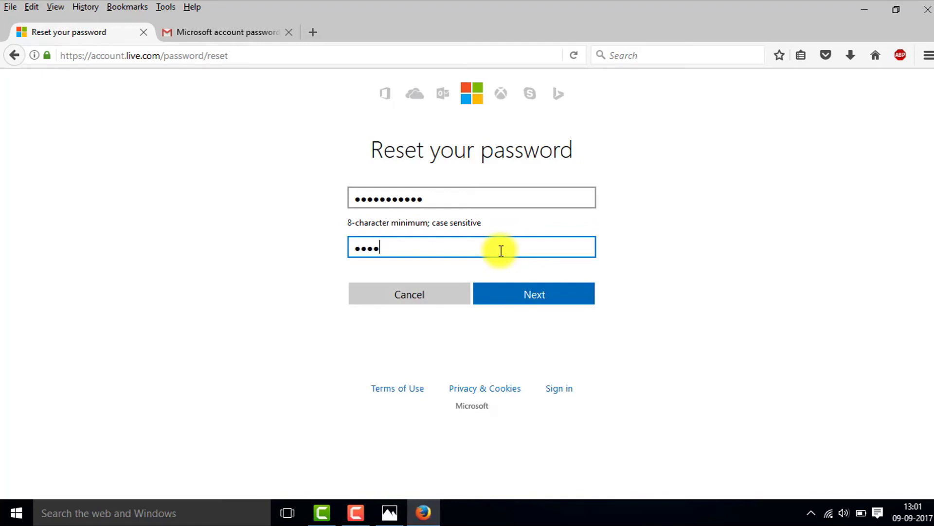
pyautogui.write('••')
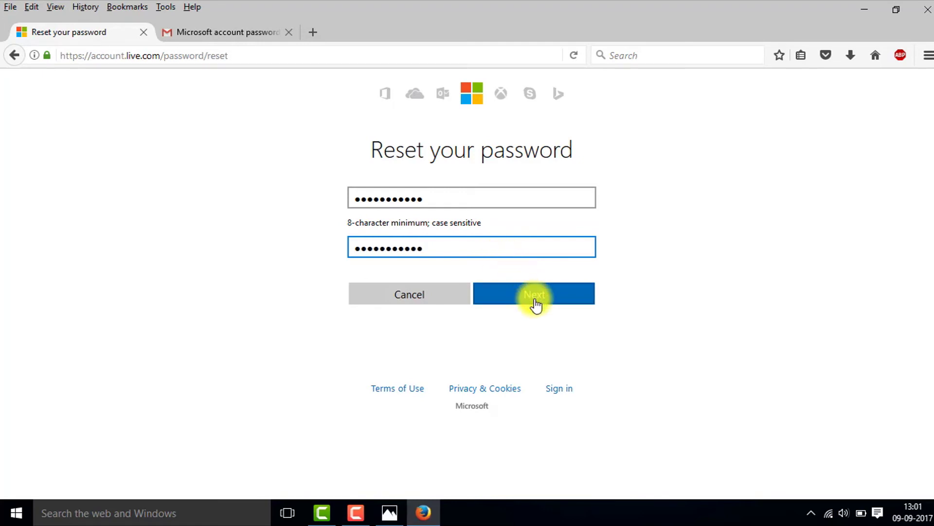
pyautogui.click(553, 298)
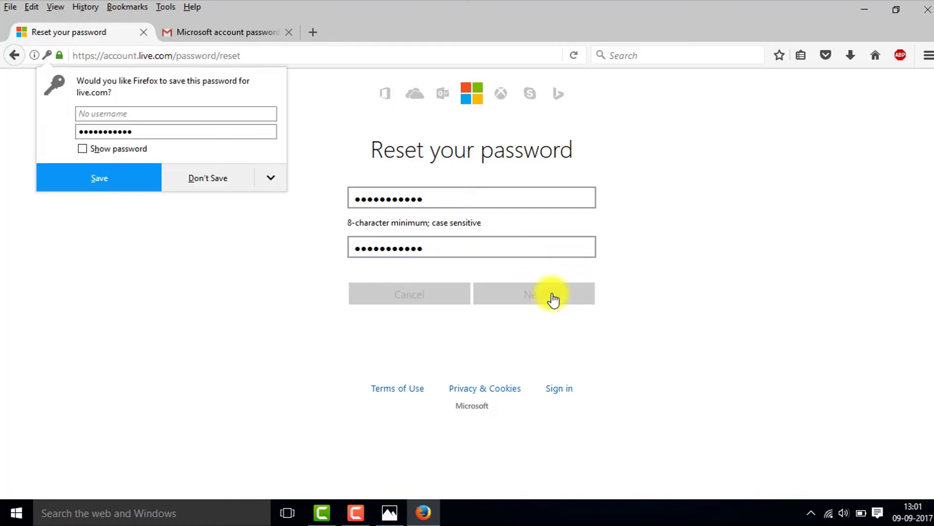
# Tell Firefox never to save the password, then continue past the account-recovered confirmation
pyautogui.click(267, 184)
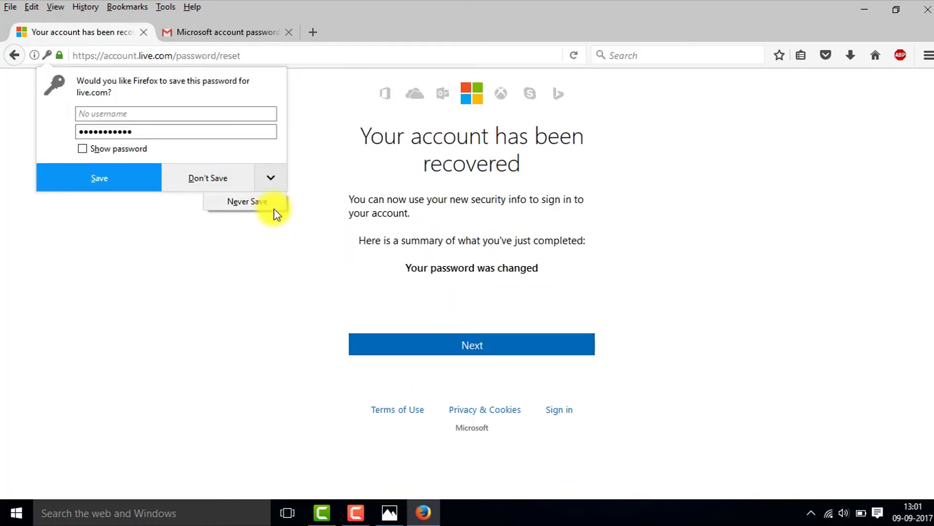
pyautogui.click(273, 205)
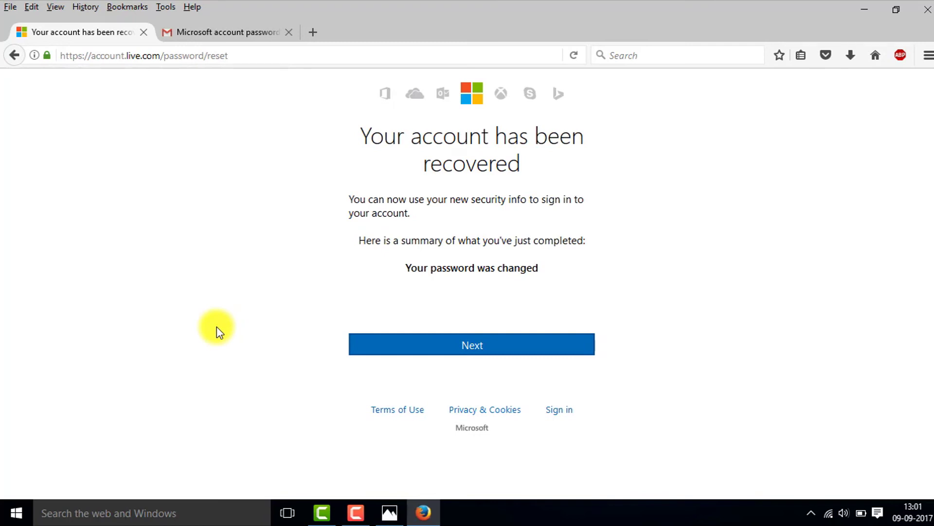
pyautogui.click(528, 354)
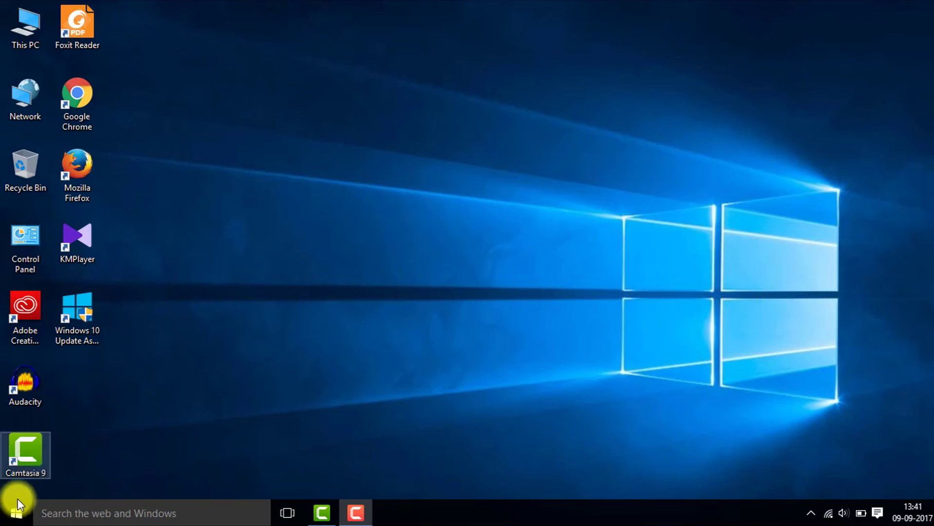
# From the Start menu account tile, open account settings and choose 'Sign in with a local account instead'
pyautogui.click(18, 512)
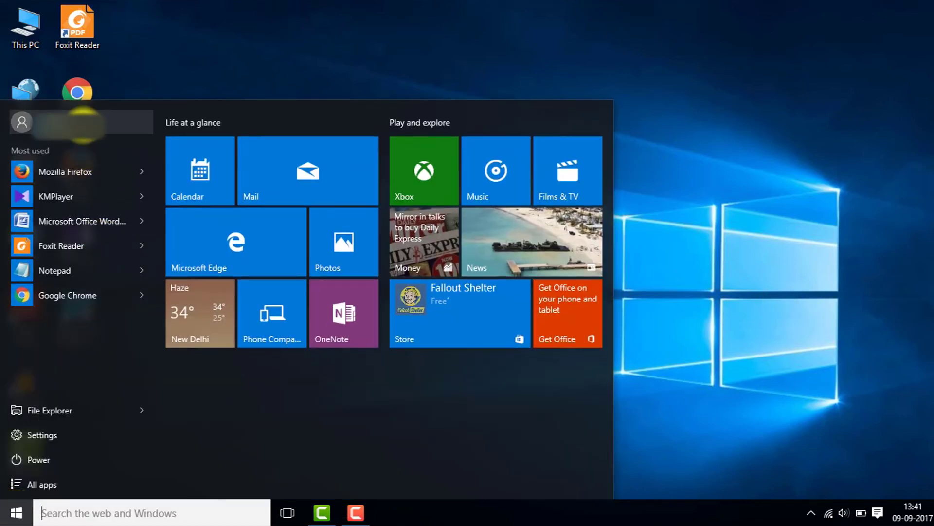
pyautogui.click(84, 125)
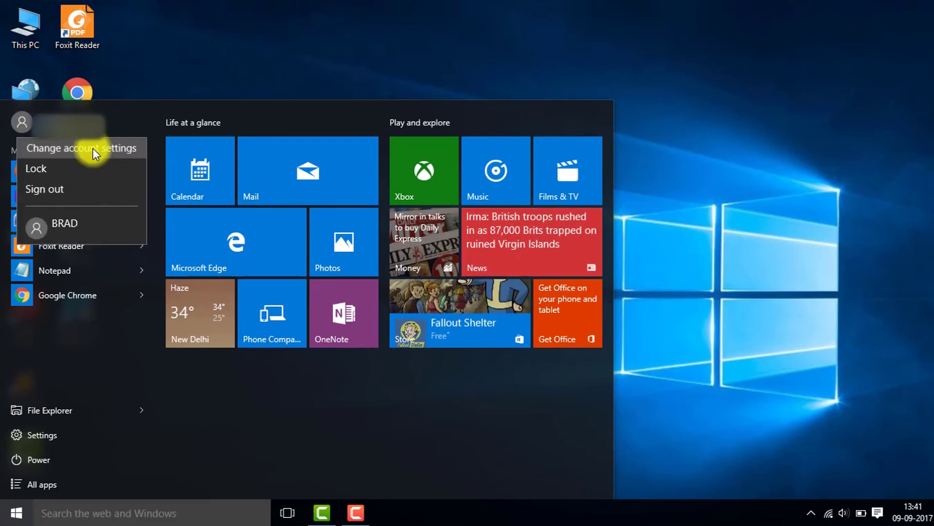
pyautogui.click(93, 148)
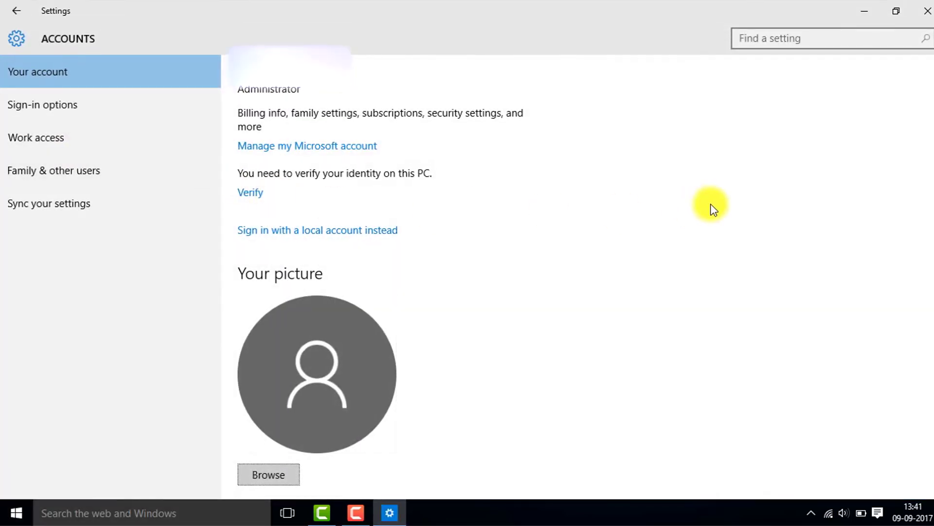
pyautogui.scroll(-1, 930, 224)
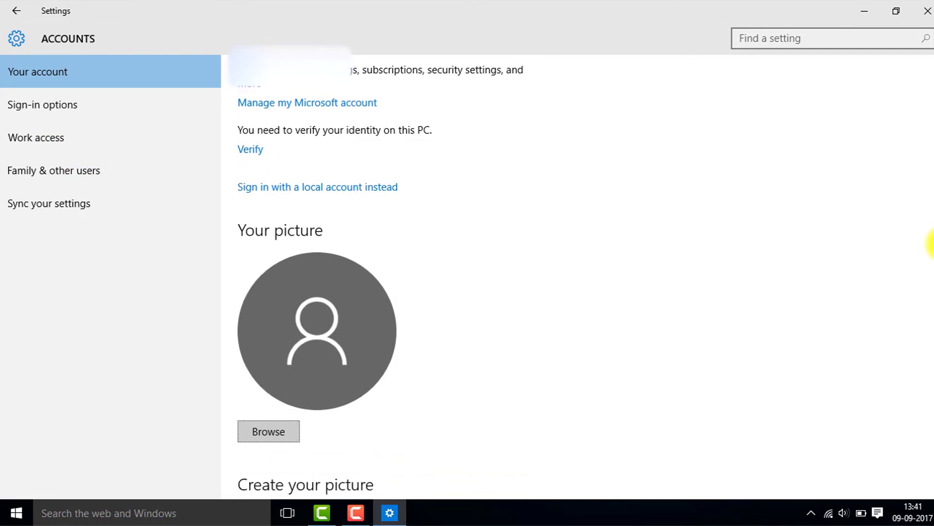
pyautogui.click(383, 189)
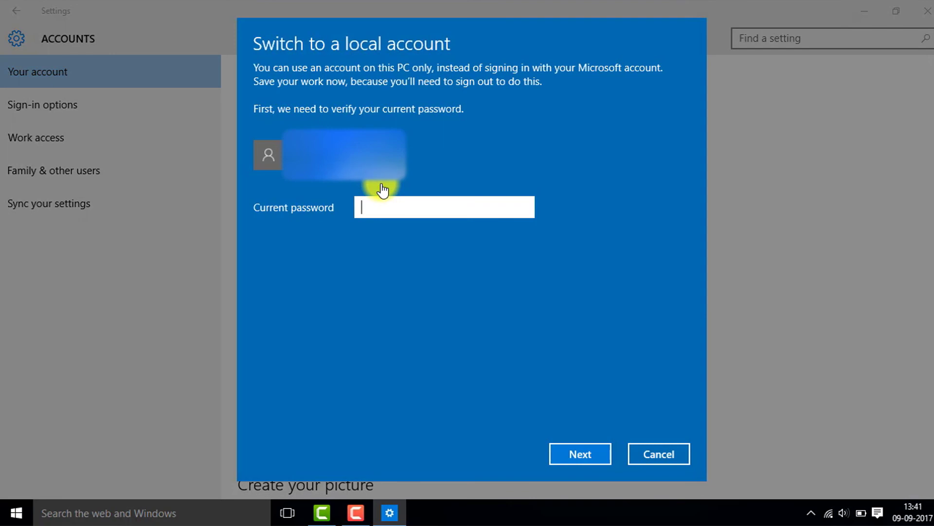
# Confirm the current password, then give the local account a new password twice and hint 'd'
pyautogui.write('•••••••••••')
pyautogui.click(564, 456)
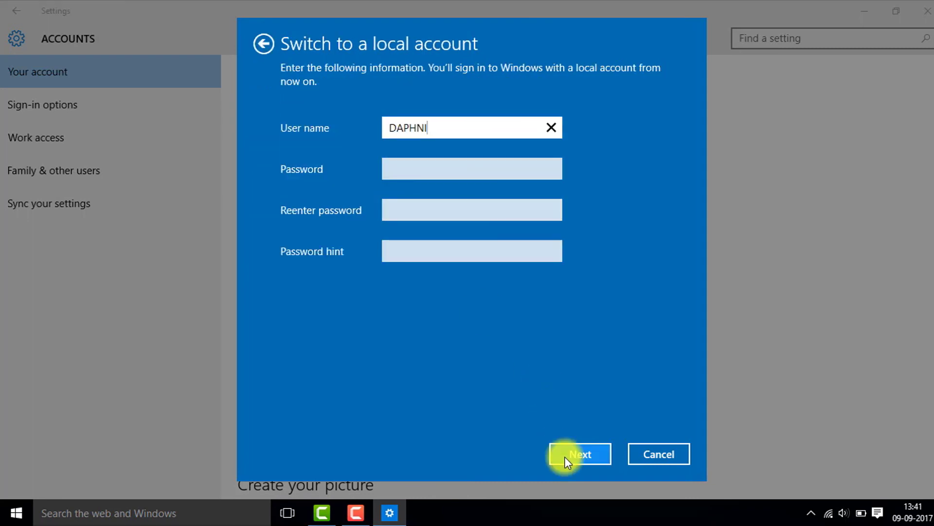
pyautogui.click(429, 163)
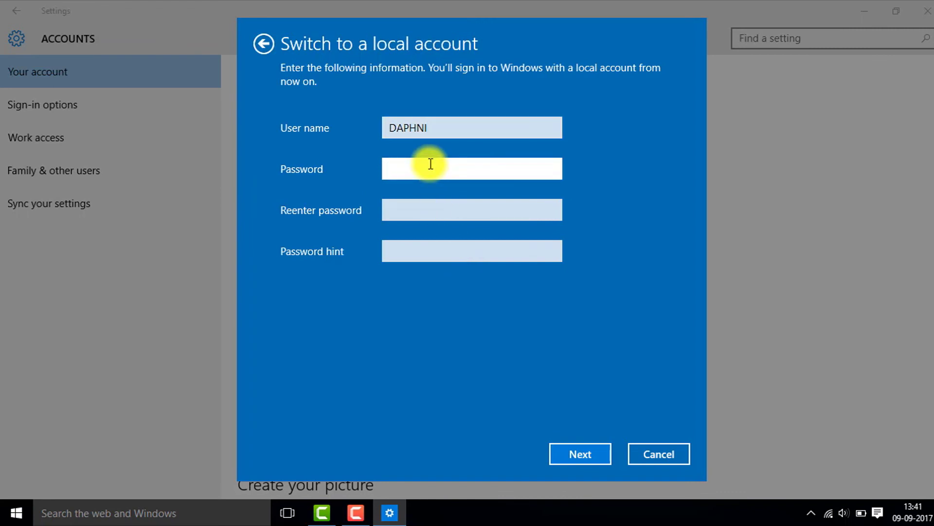
pyautogui.write('•••')
pyautogui.press('BackSpace')
pyautogui.press('BackSpace')
pyautogui.press('BackSpace')
pyautogui.write('••••••••')
pyautogui.press('Tab')
pyautogui.write('•••••')
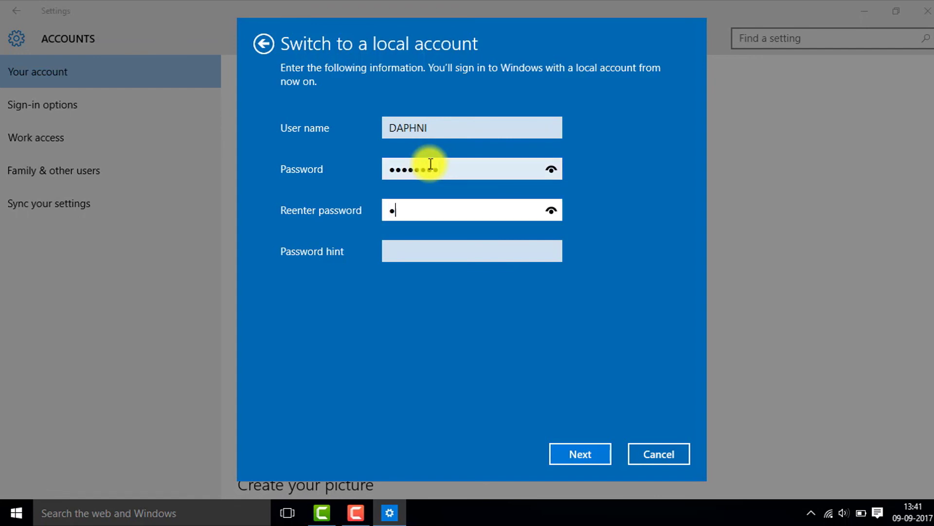
pyautogui.write('•••')
pyautogui.click(420, 255)
pyautogui.write('d')
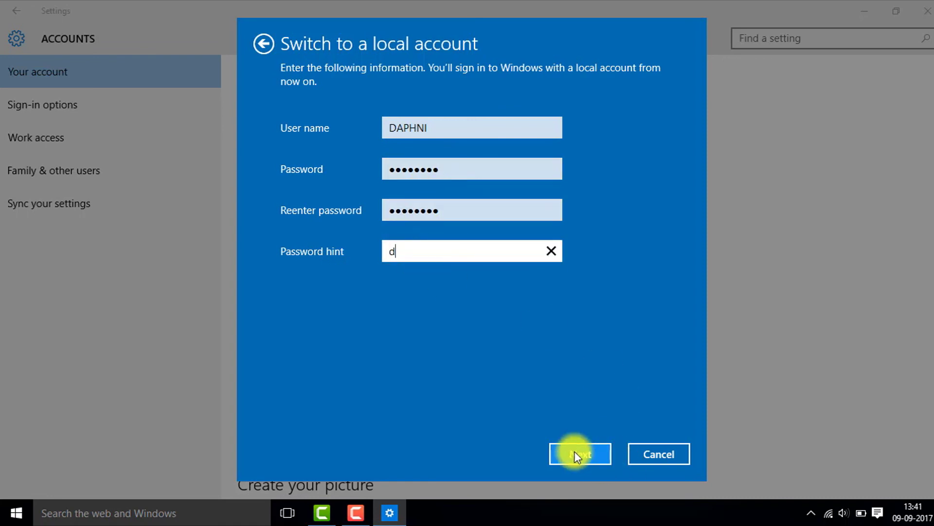
pyautogui.click(574, 453)
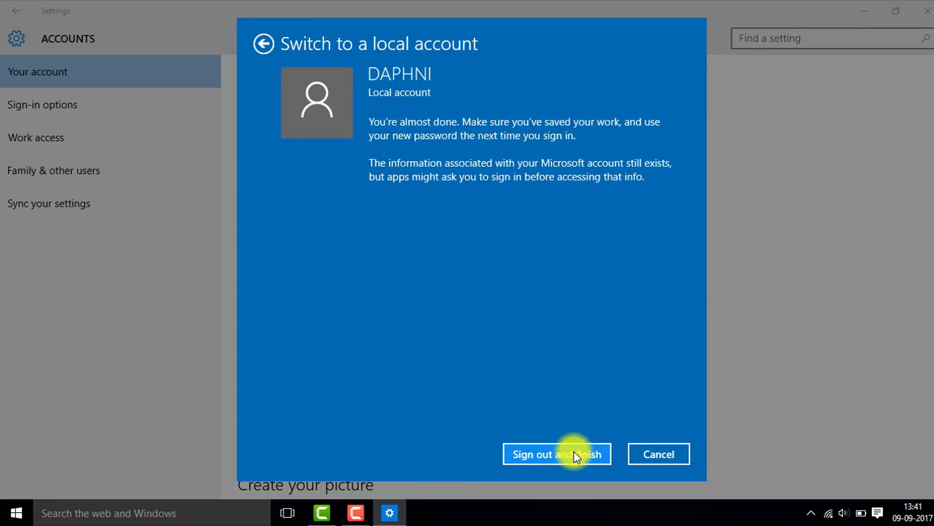